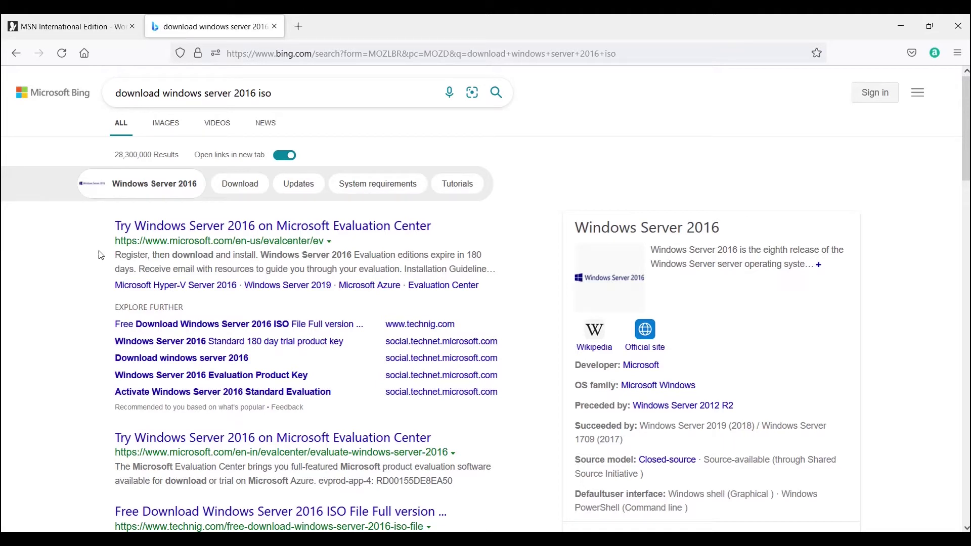
Step: Open the 'Try Windows Server 2016' result, close the survey popup and scroll through the page
click(168, 232)
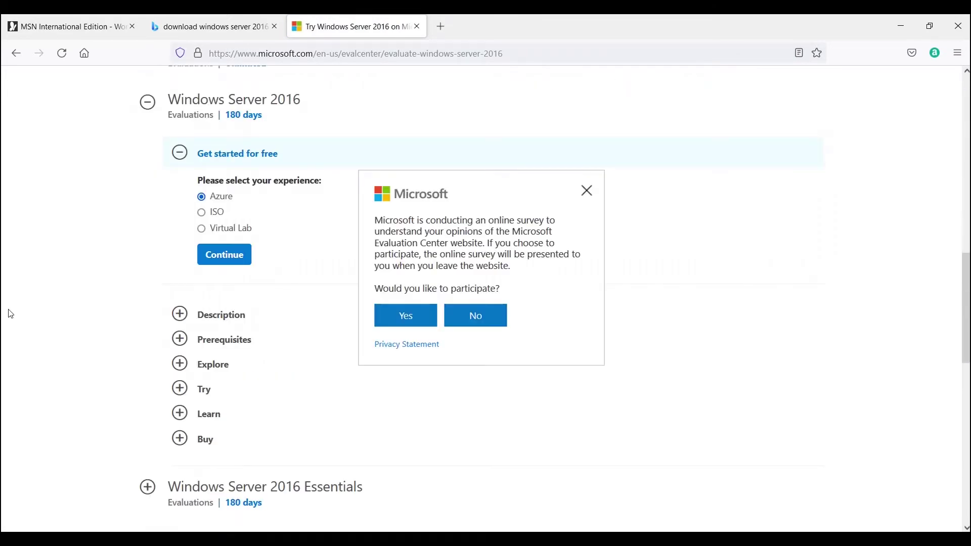
click(586, 191)
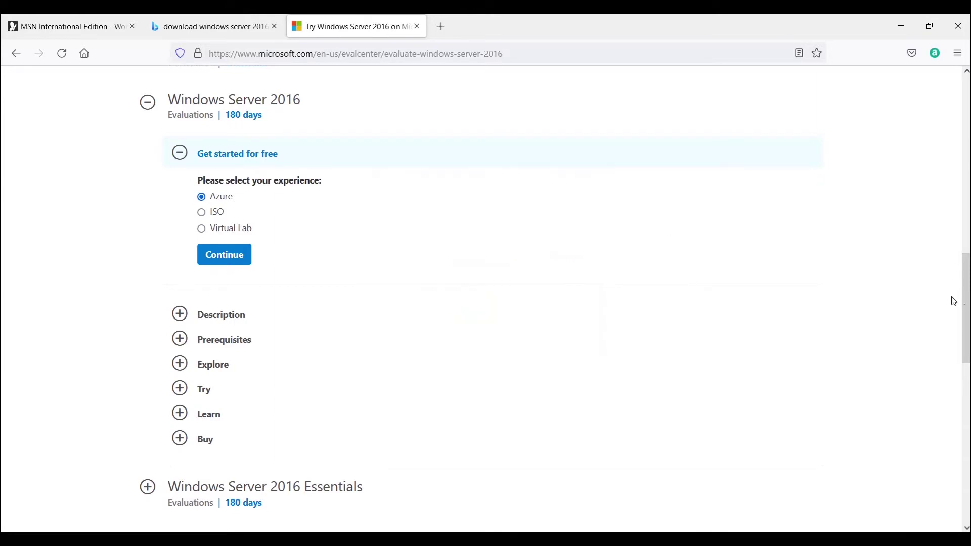
scroll(967, 304, down, 5)
scroll(486, 298, down, 4)
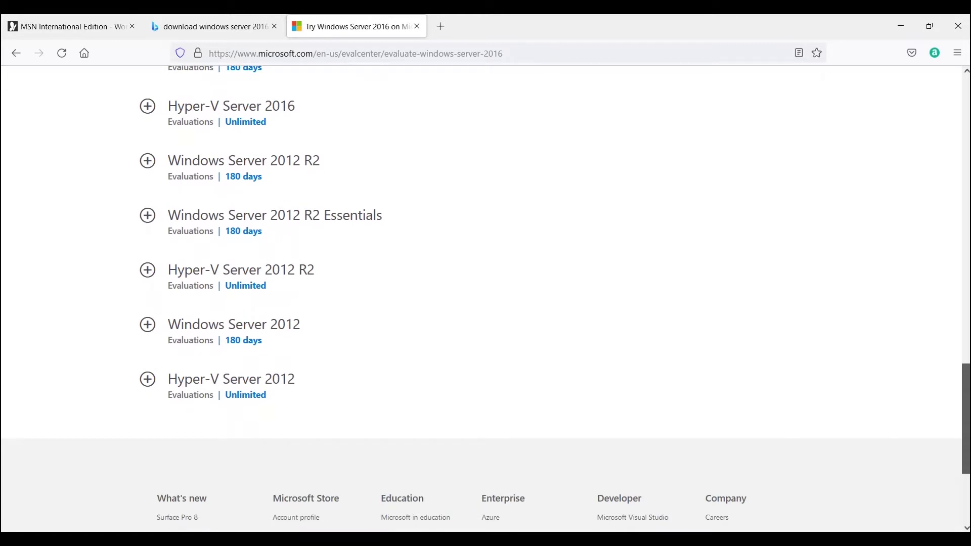
scroll(485, 298, down, 1)
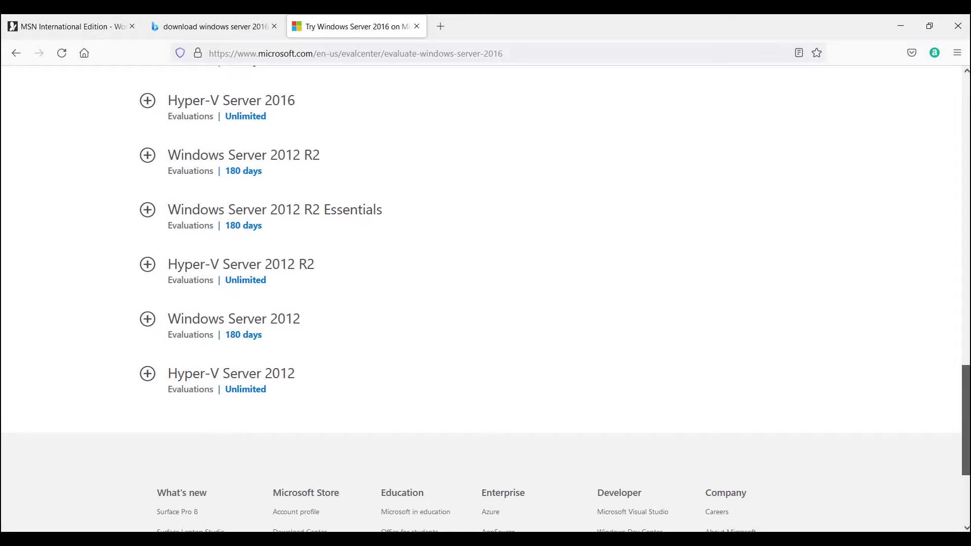
scroll(961, 383, up, 3)
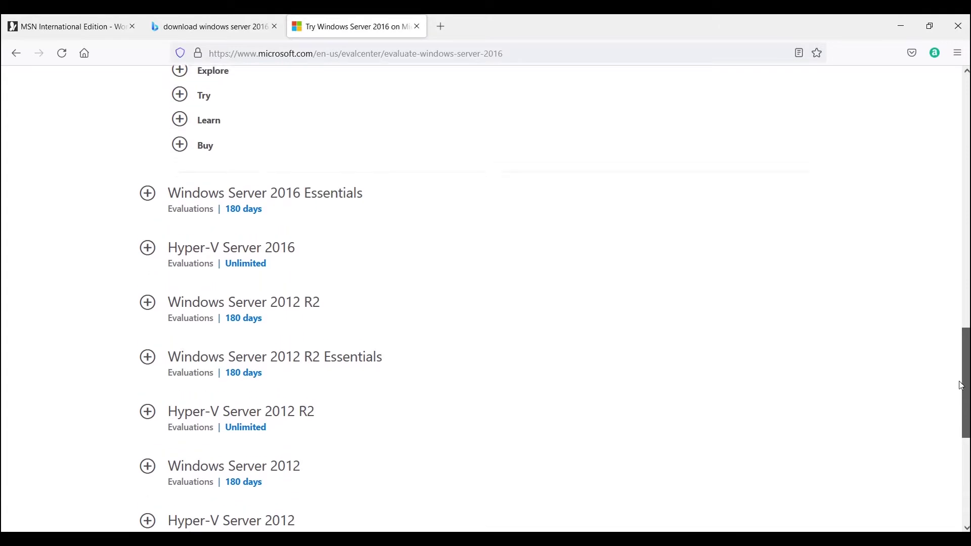
scroll(961, 384, up, 5)
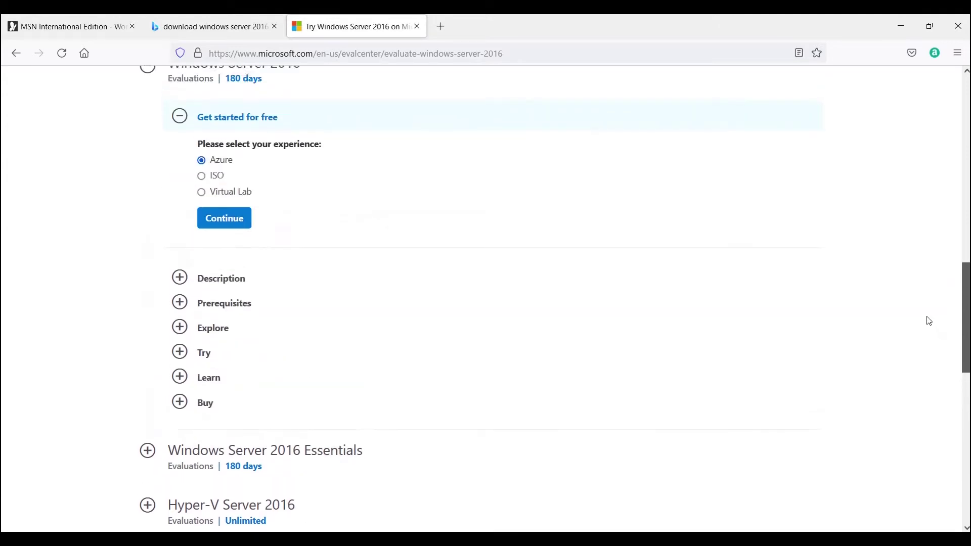
scroll(895, 241, up, 12)
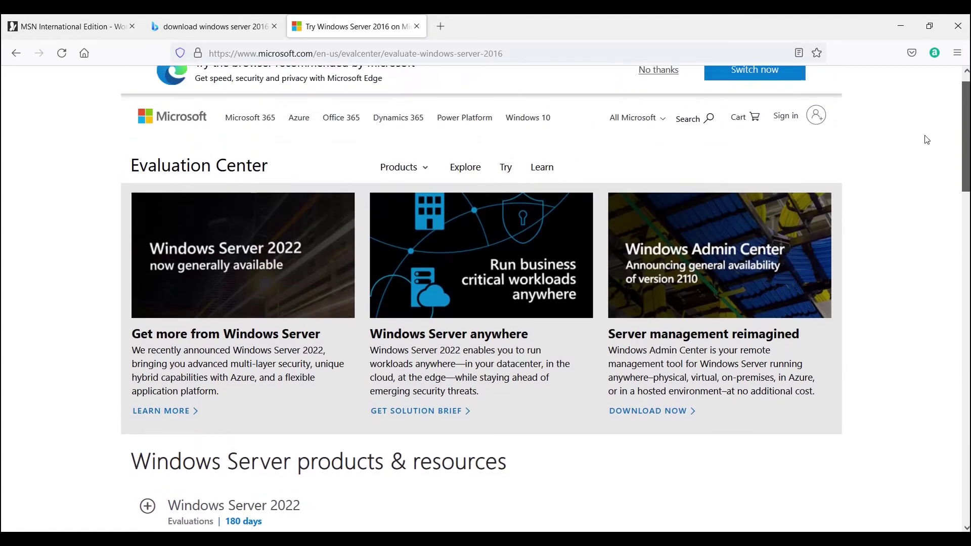
scroll(927, 198, down, 4)
scroll(927, 199, down, 5)
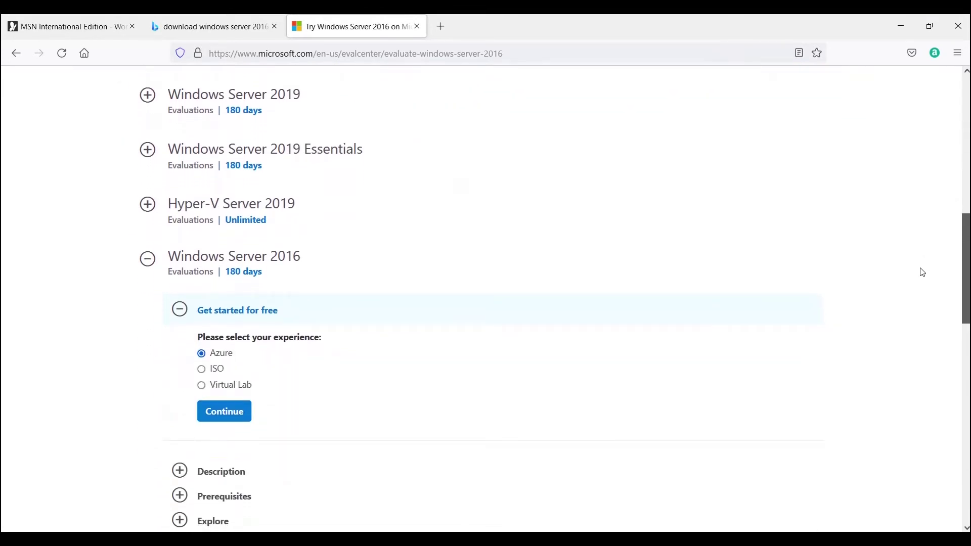
scroll(923, 273, down, 1)
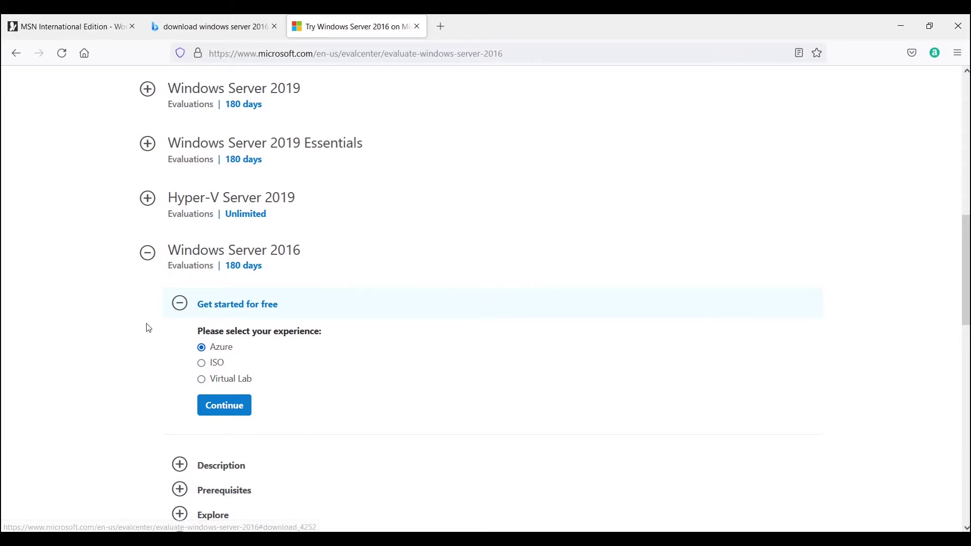
Step: Under 'Get started for free', pick the ISO experience and continue to the registration form
click(179, 310)
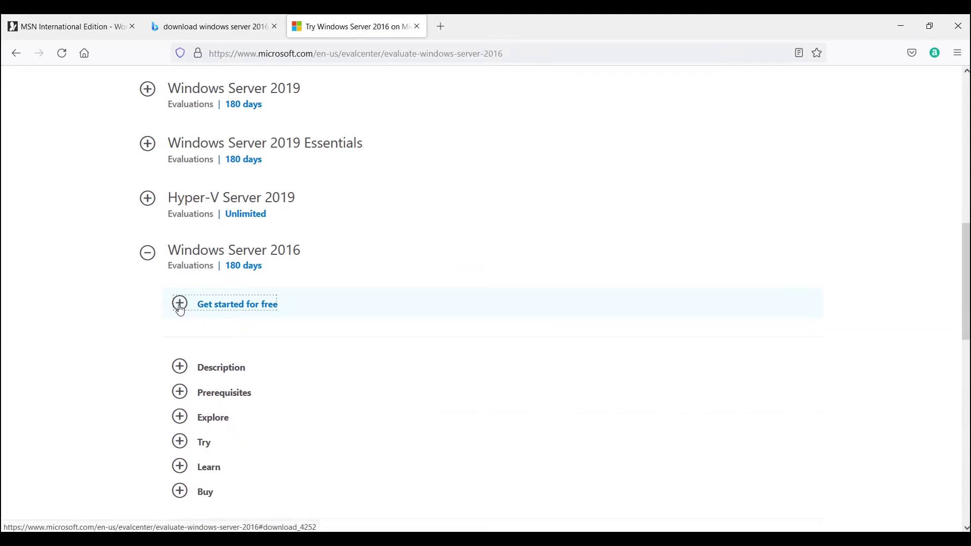
click(182, 308)
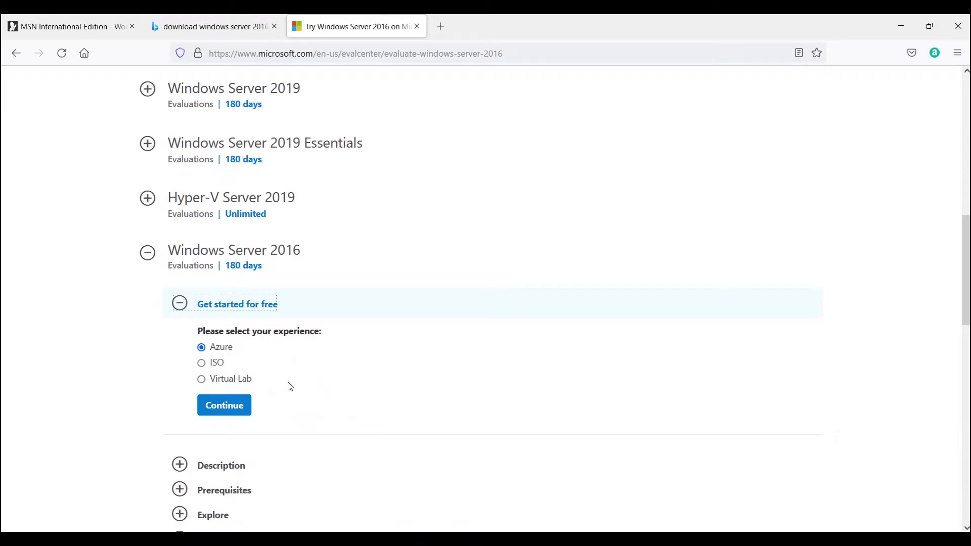
click(207, 364)
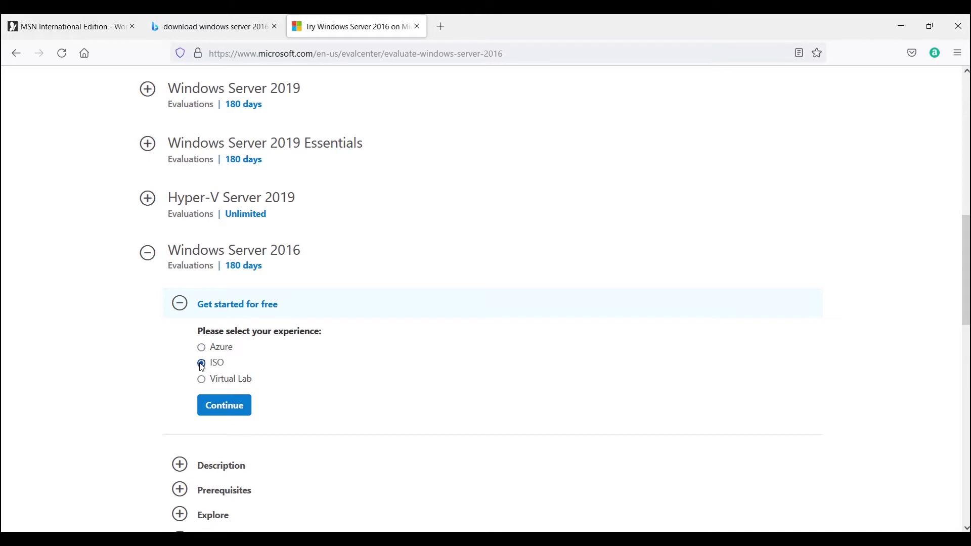
click(224, 407)
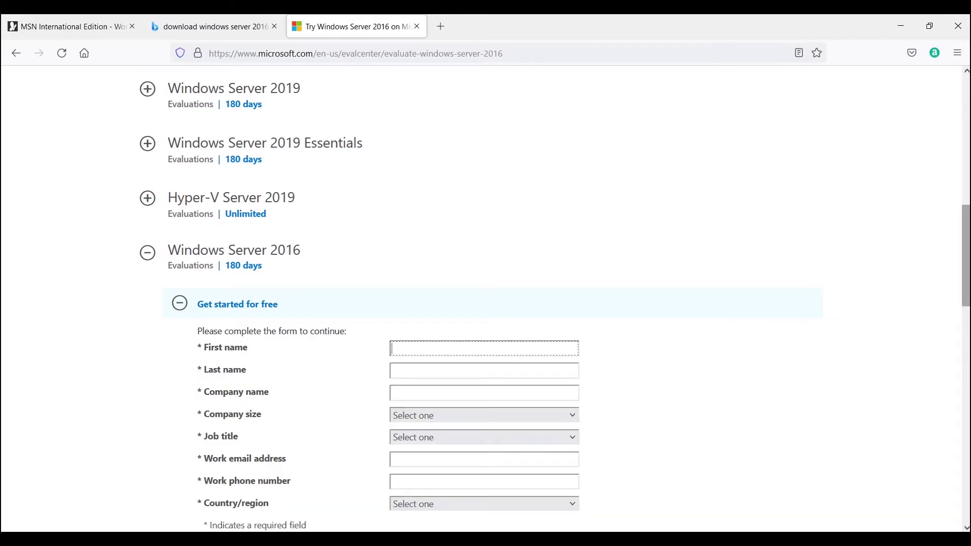
scroll(966, 302, down, 1)
scroll(966, 302, down, 2)
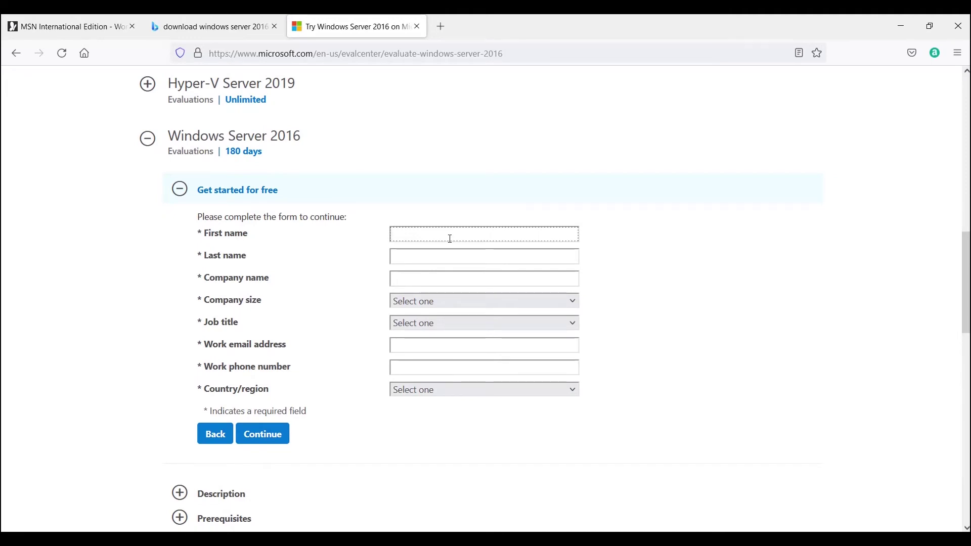
Step: Enter the first and last name, company 'techchat', and company size 5-9
text(tech)
click(421, 259)
text(chat)
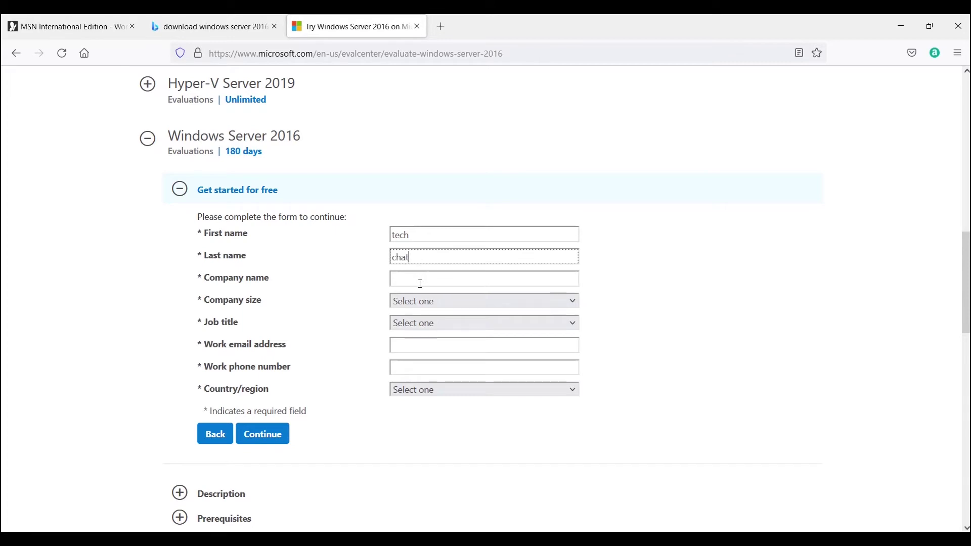
click(420, 284)
text(techcha)
text(t)
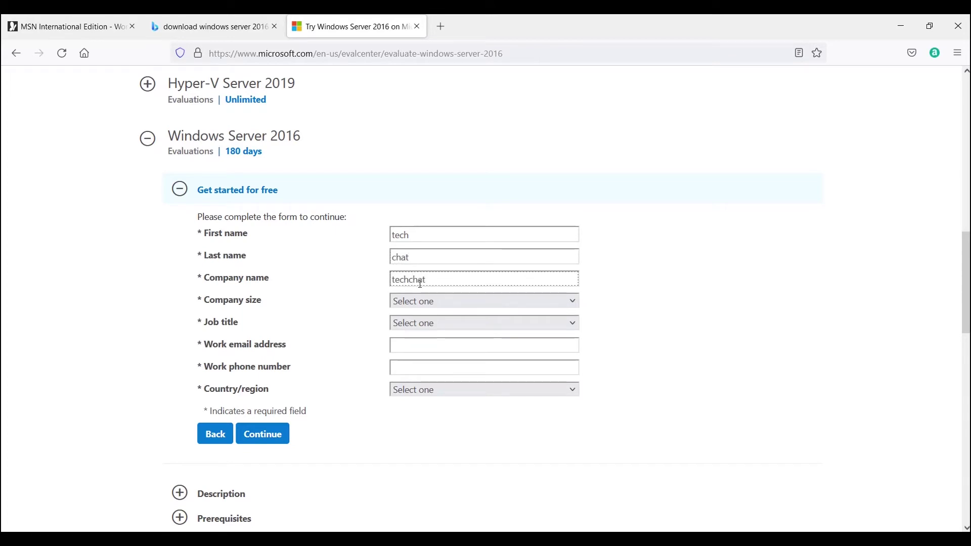
click(435, 306)
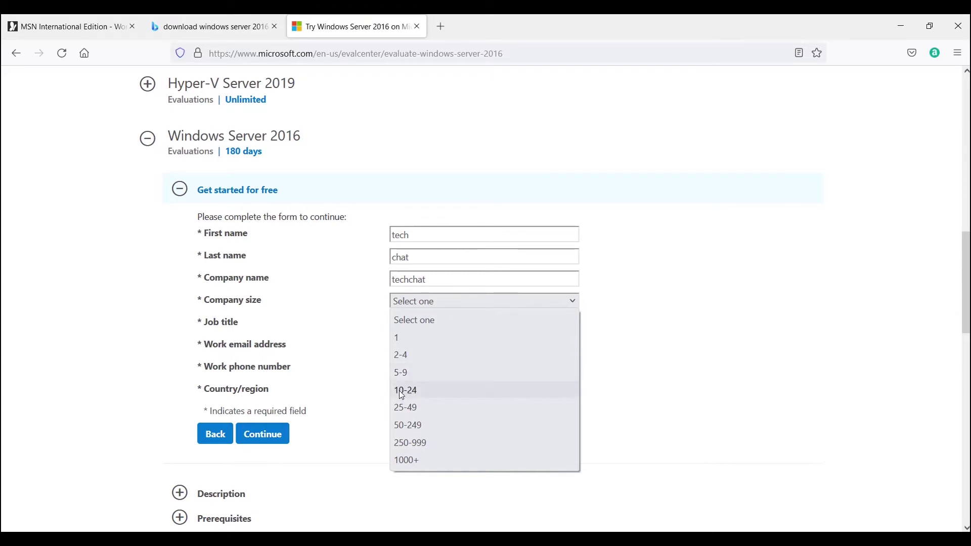
click(400, 374)
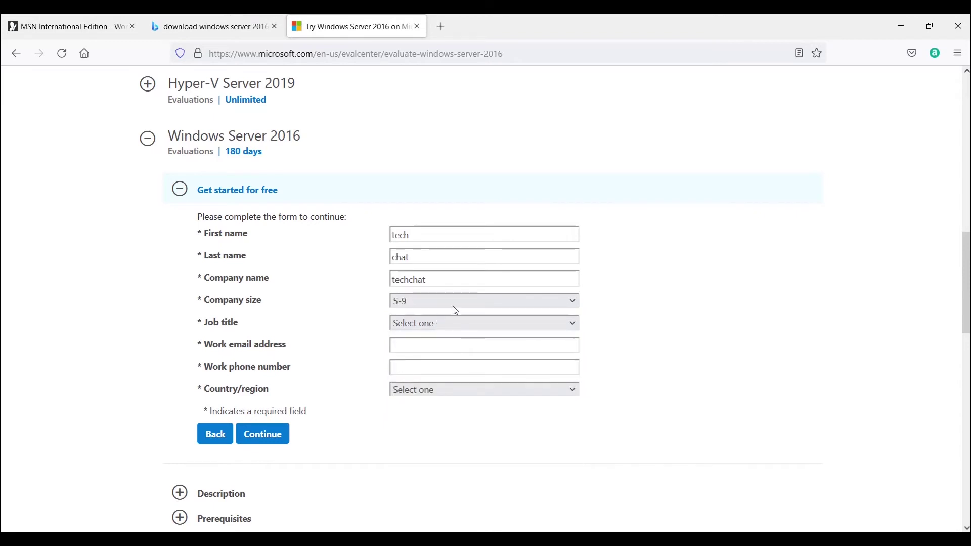
Step: Set job title to Developer/Engineer, then enter the work e-mail and work phone number
click(468, 326)
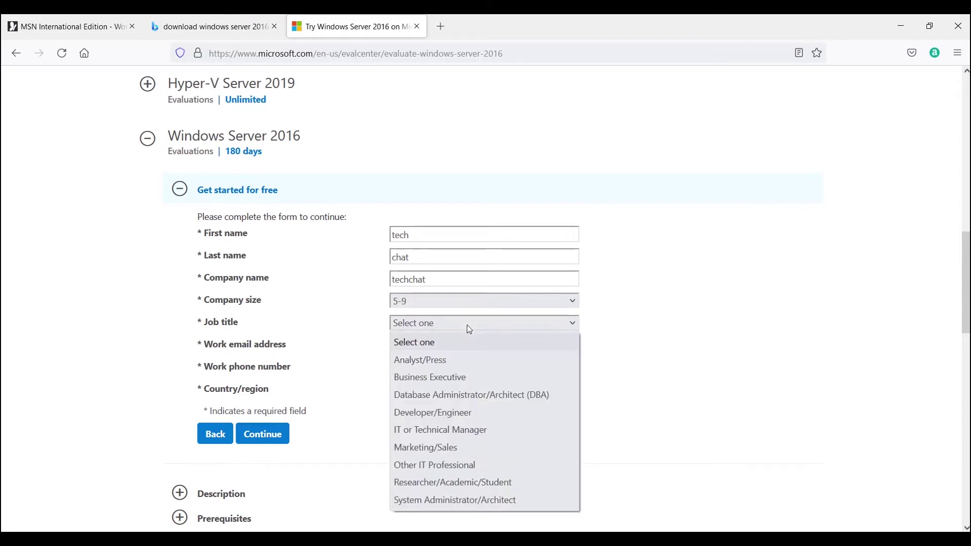
click(449, 430)
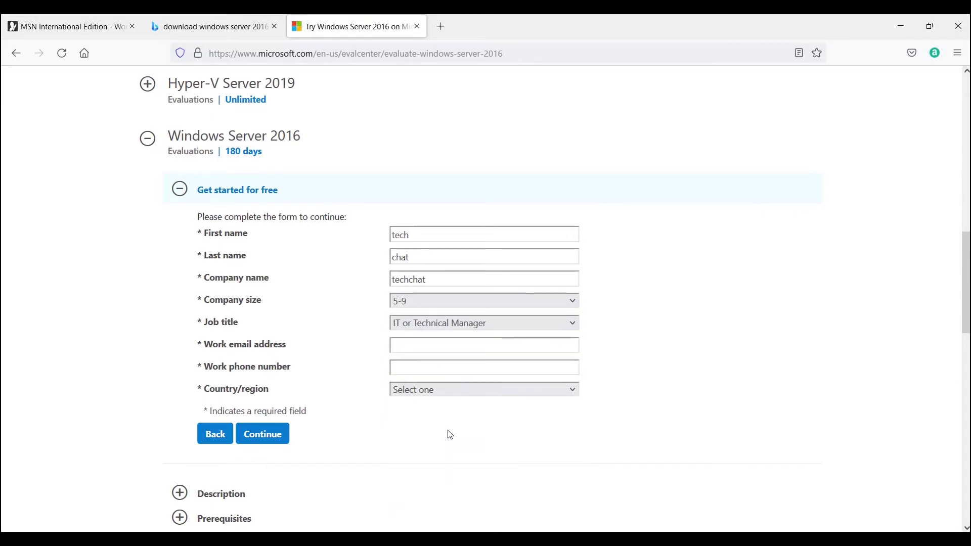
click(430, 330)
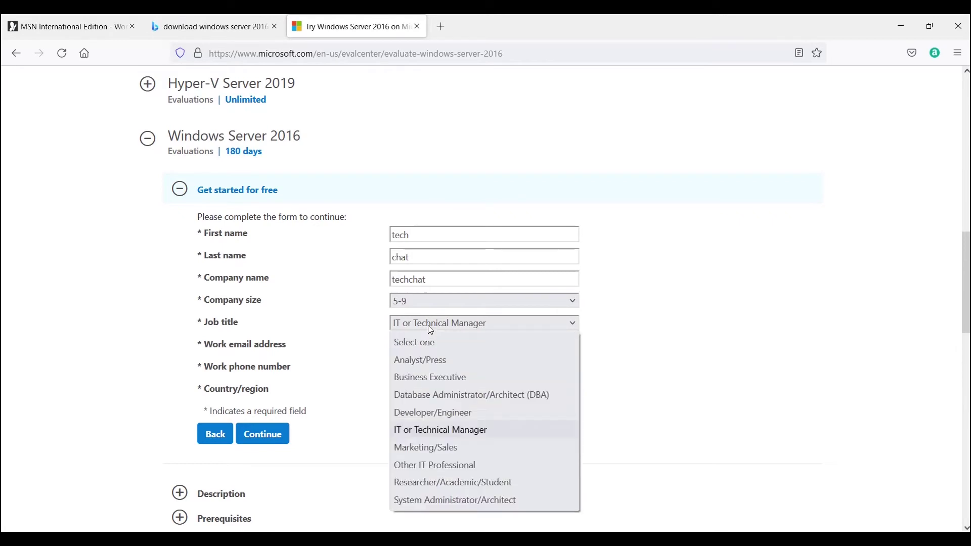
click(421, 413)
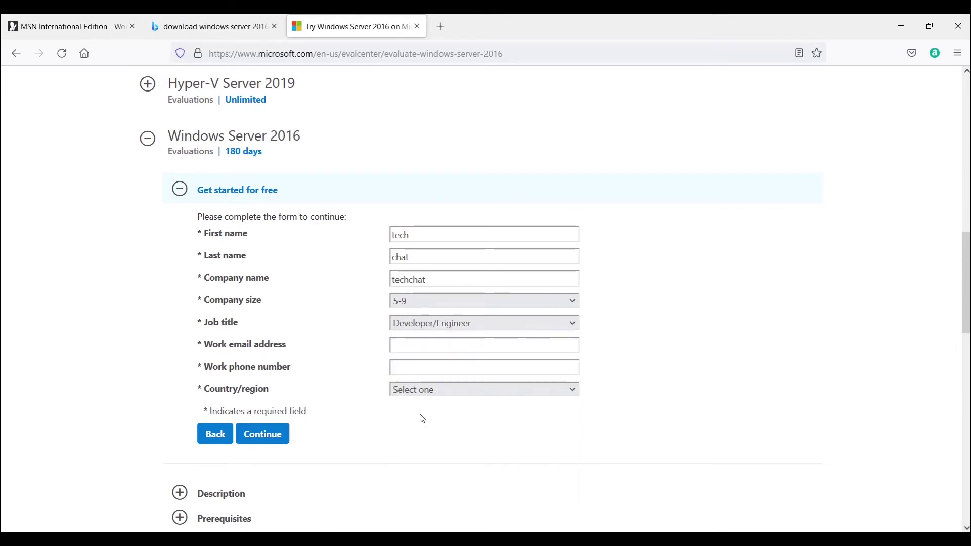
click(419, 347)
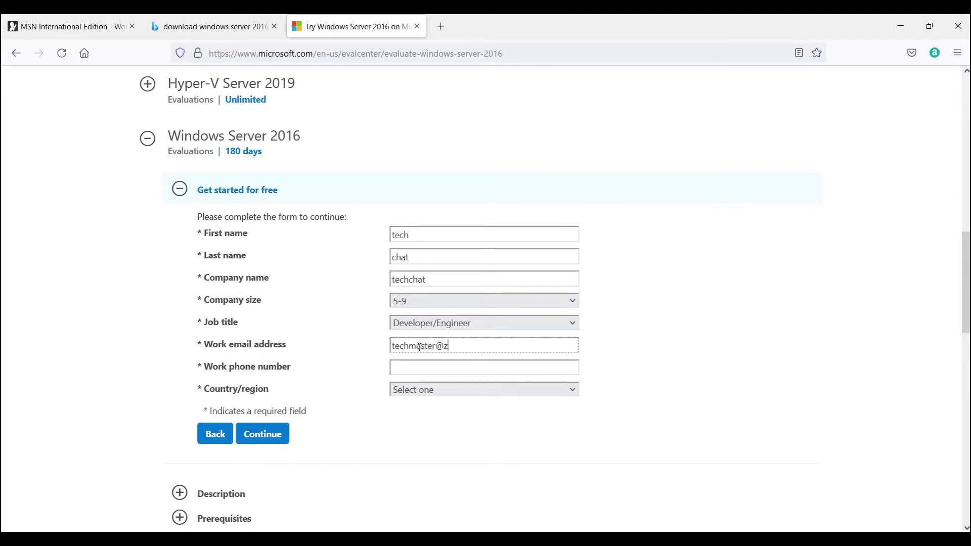
click(425, 369)
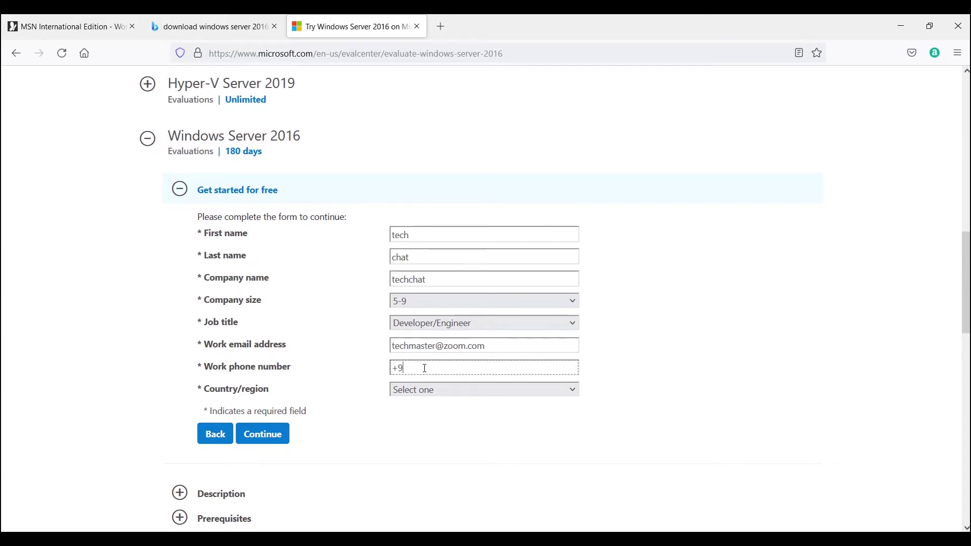
Step: Choose Sri Lanka as country, untick the Microsoft offers consent box, and submit the form
click(411, 393)
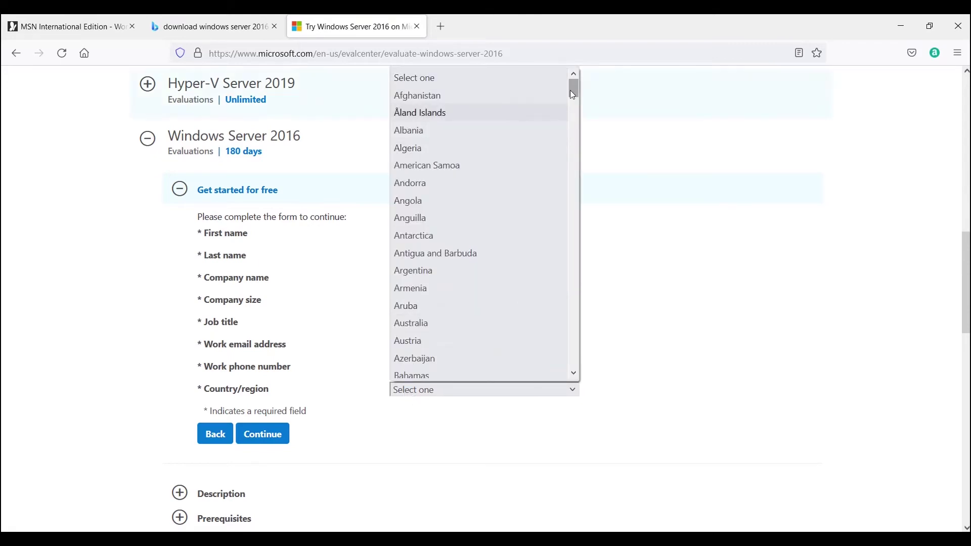
drag(570, 91, 588, 336)
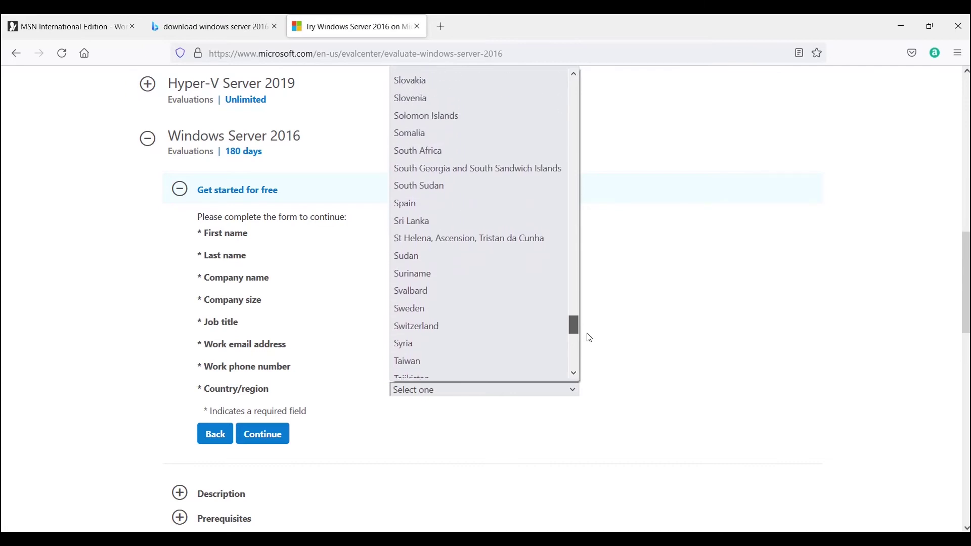
click(416, 223)
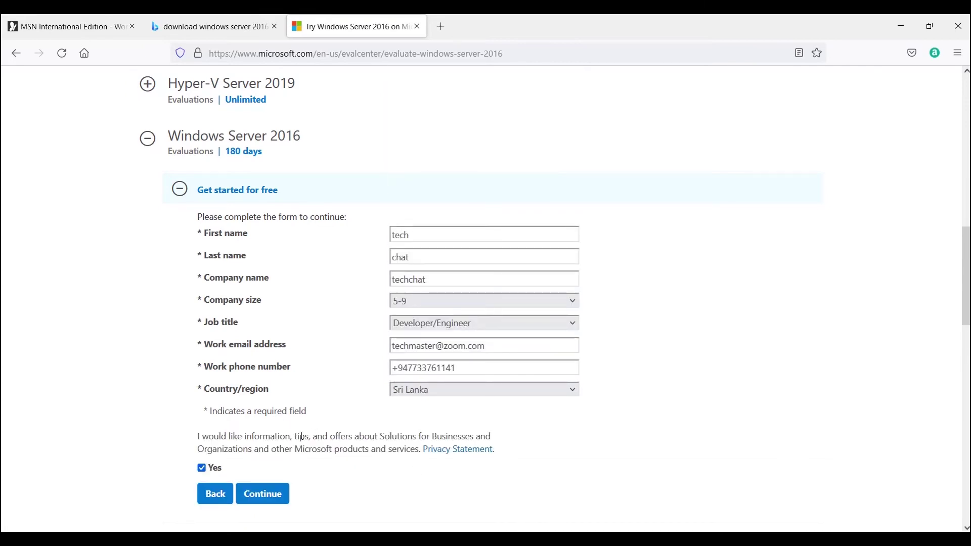
click(203, 469)
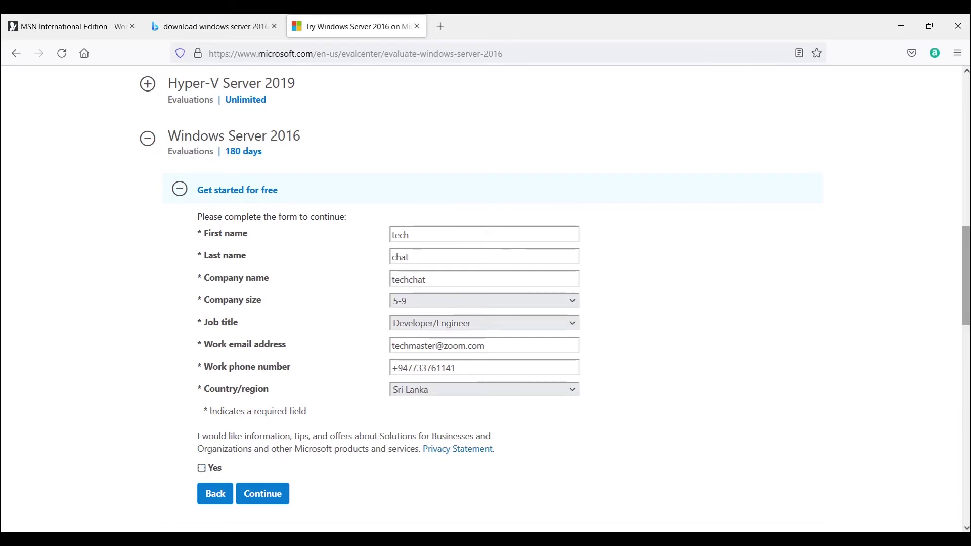
drag(967, 322, 967, 352)
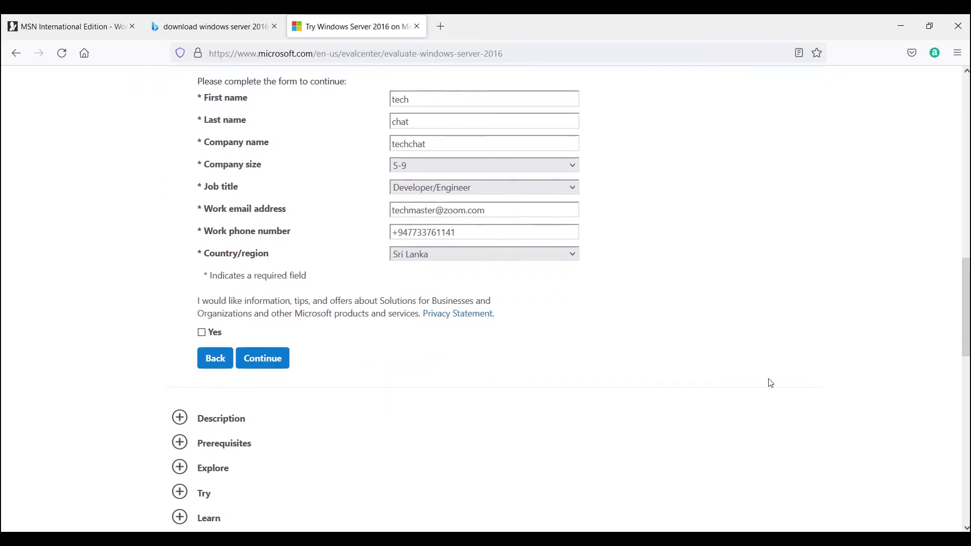
click(249, 360)
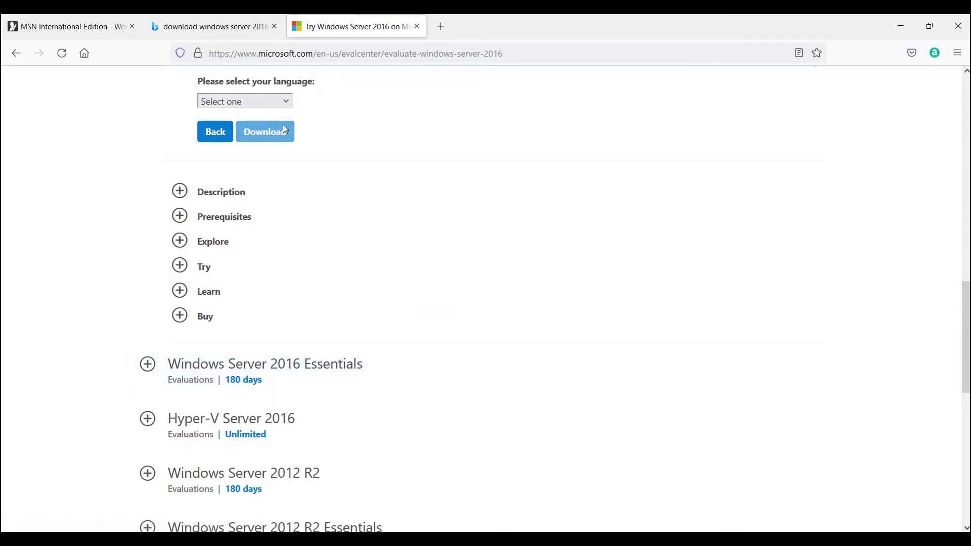
Step: Choose English as the download language and start the Windows Server 2016 ISO download
click(273, 102)
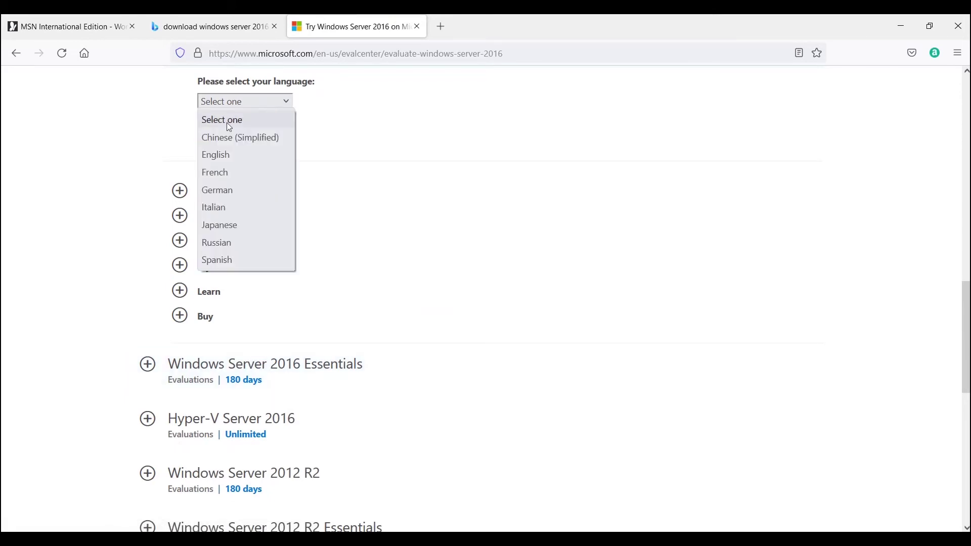
click(228, 155)
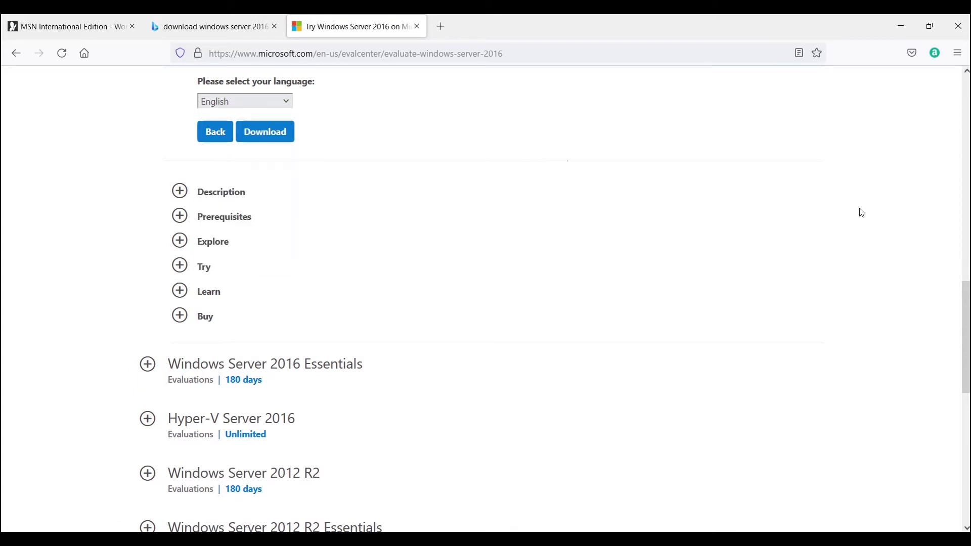
scroll(959, 286, up, 2)
scroll(959, 286, up, 3)
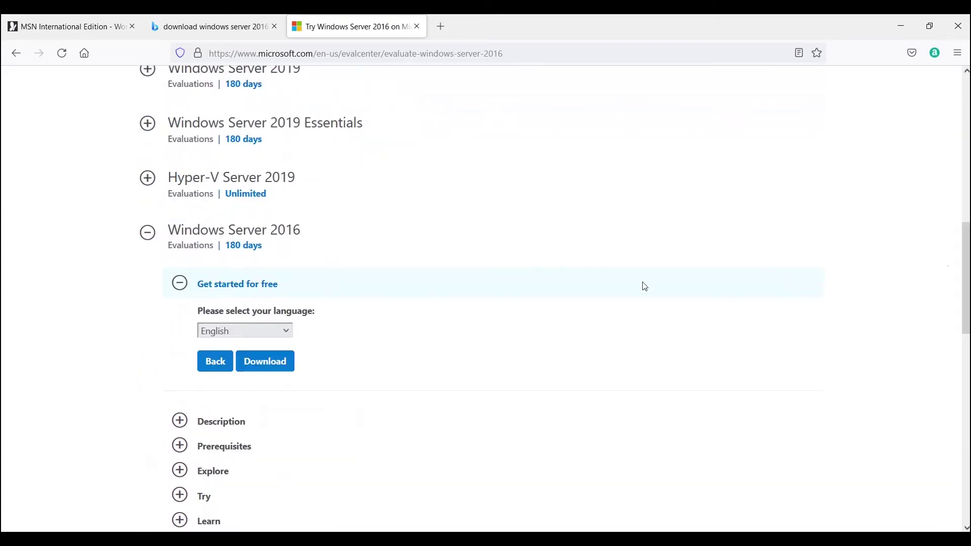
click(265, 368)
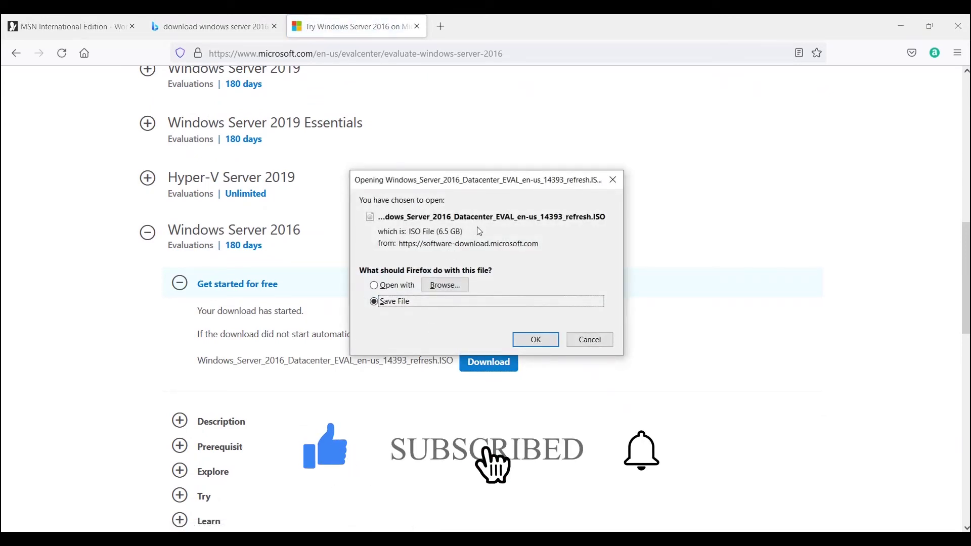
drag(463, 232, 403, 234)
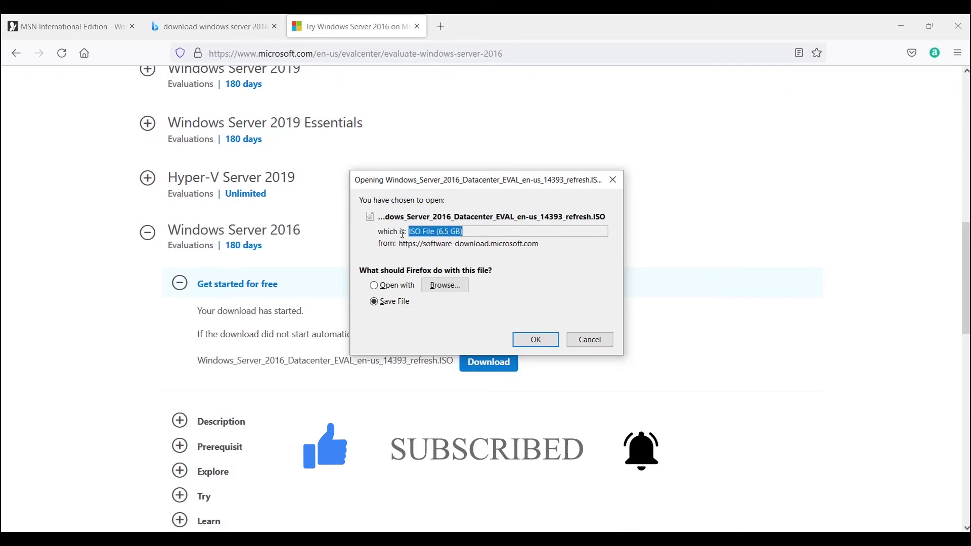